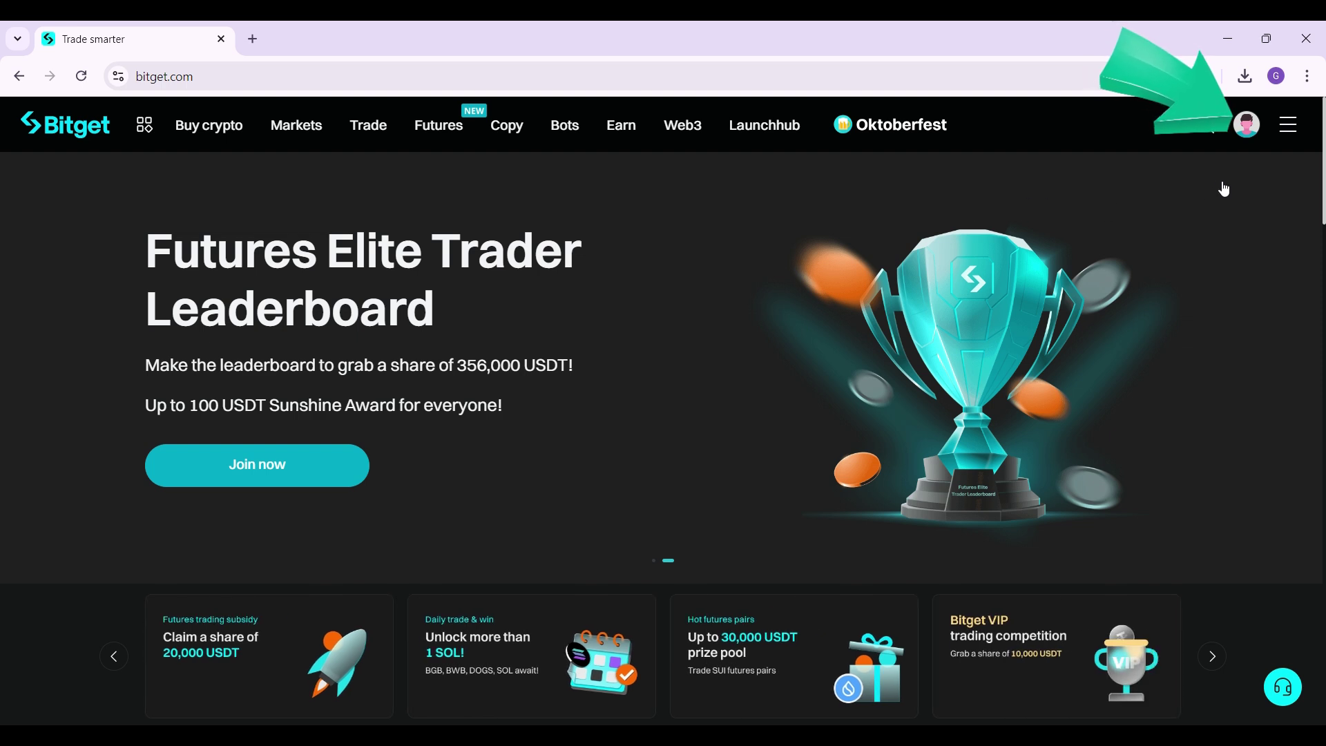
Bring up the account menu from the profile avatar at top right.
click(1243, 126)
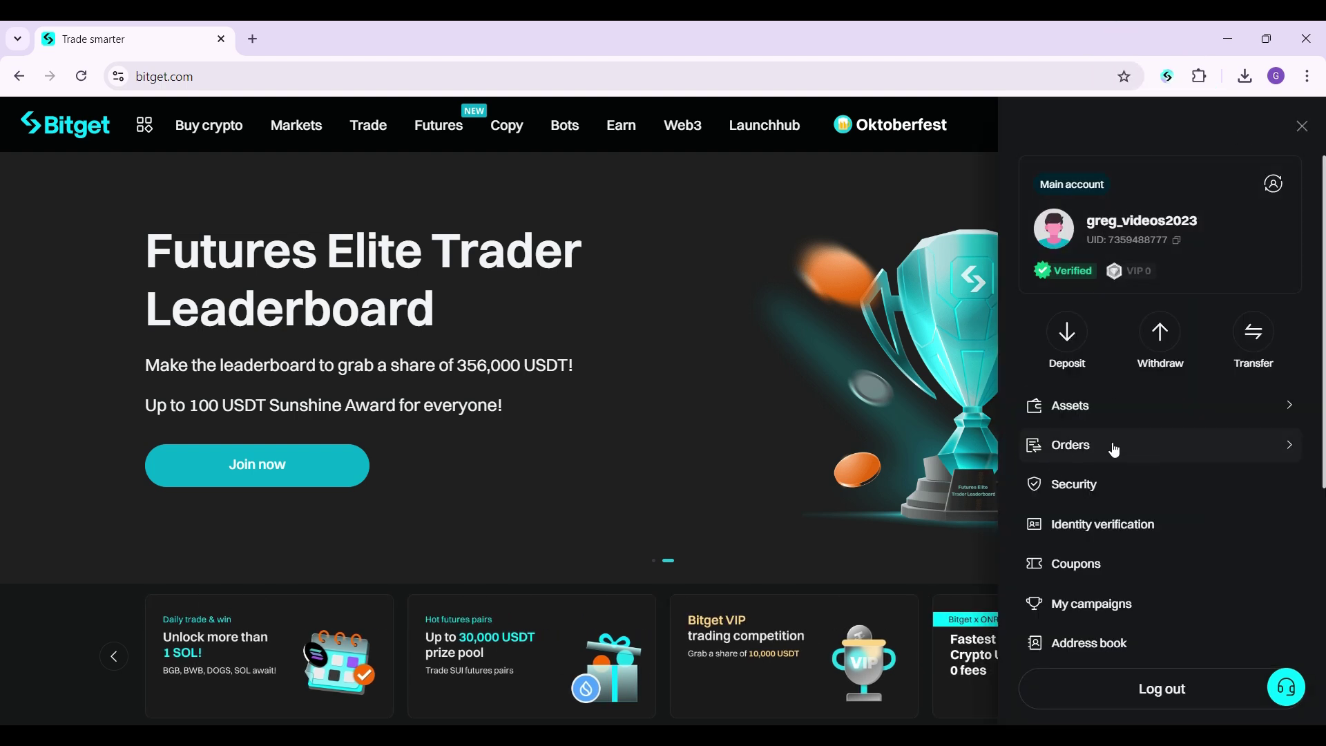
scroll(1086, 507, down, 1)
scroll(1087, 507, down, 2)
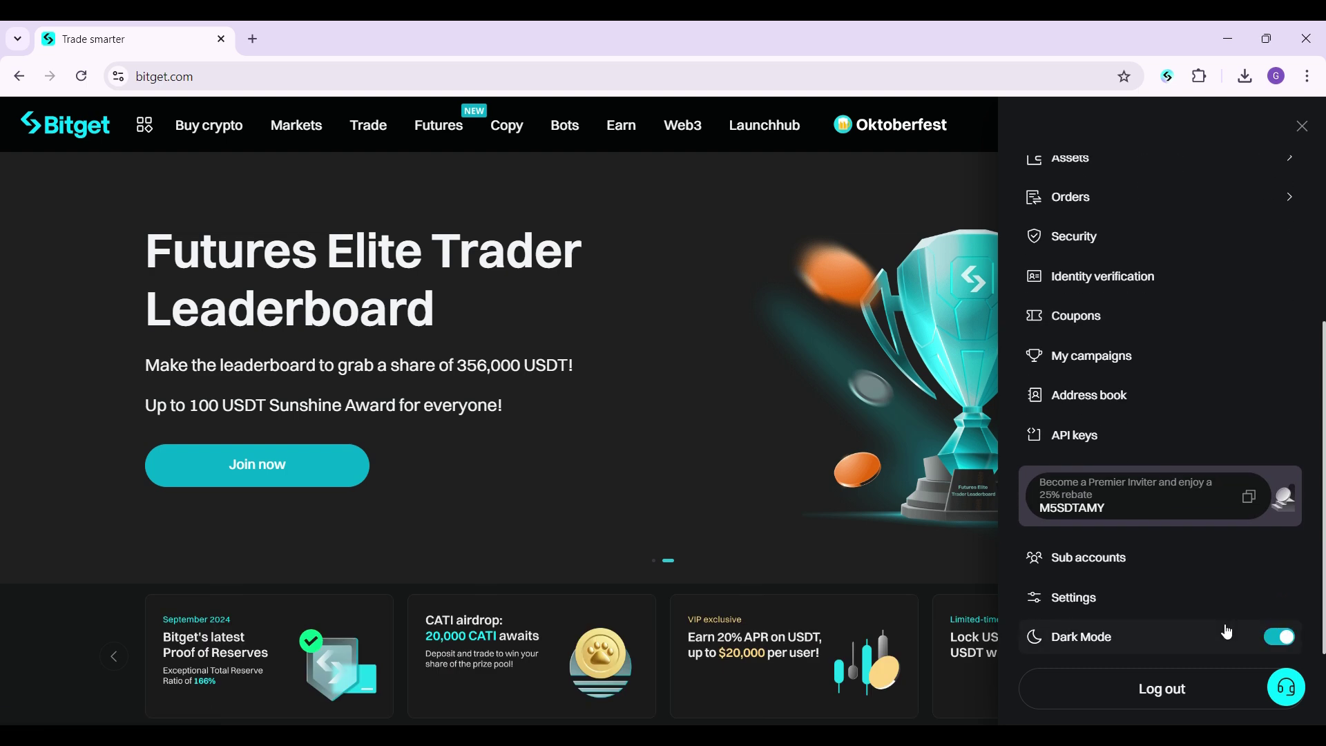
scroll(1226, 629, up, 2)
scroll(1184, 571, up, 1)
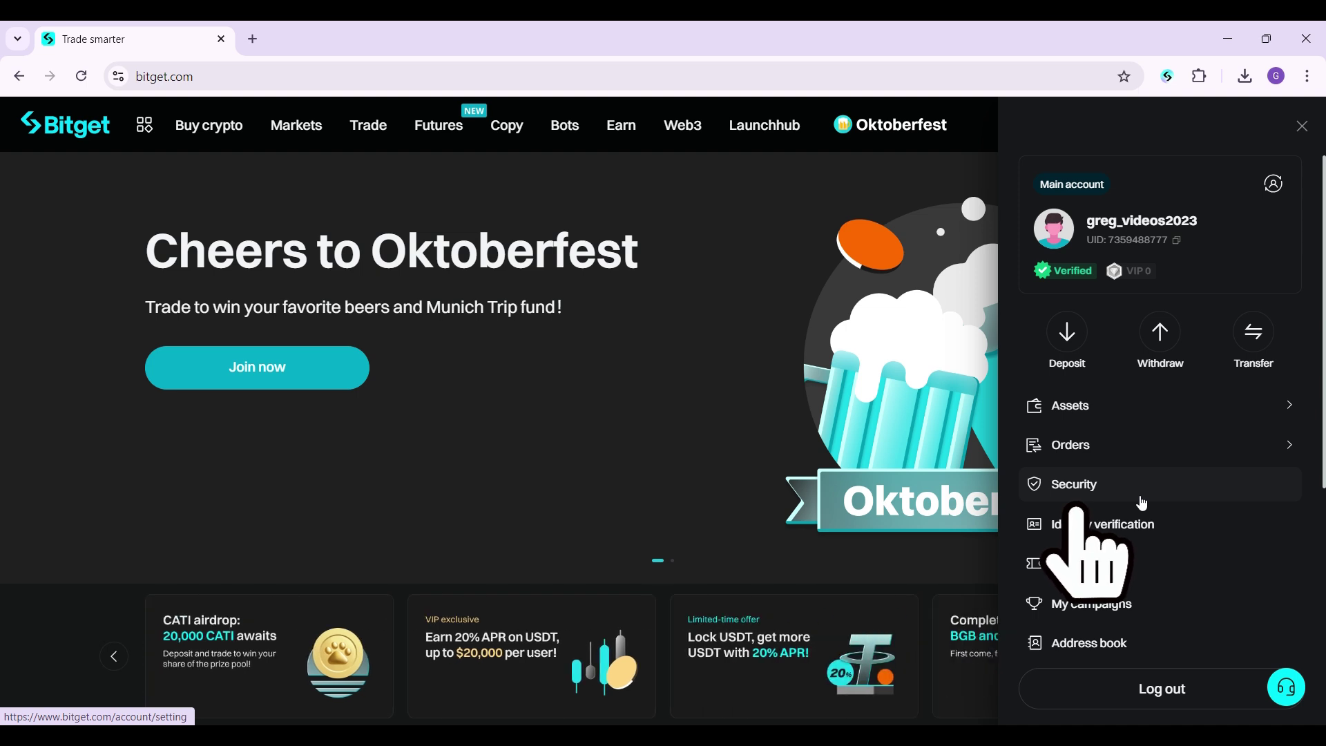
Go to the Security settings page from the account panel.
click(1139, 497)
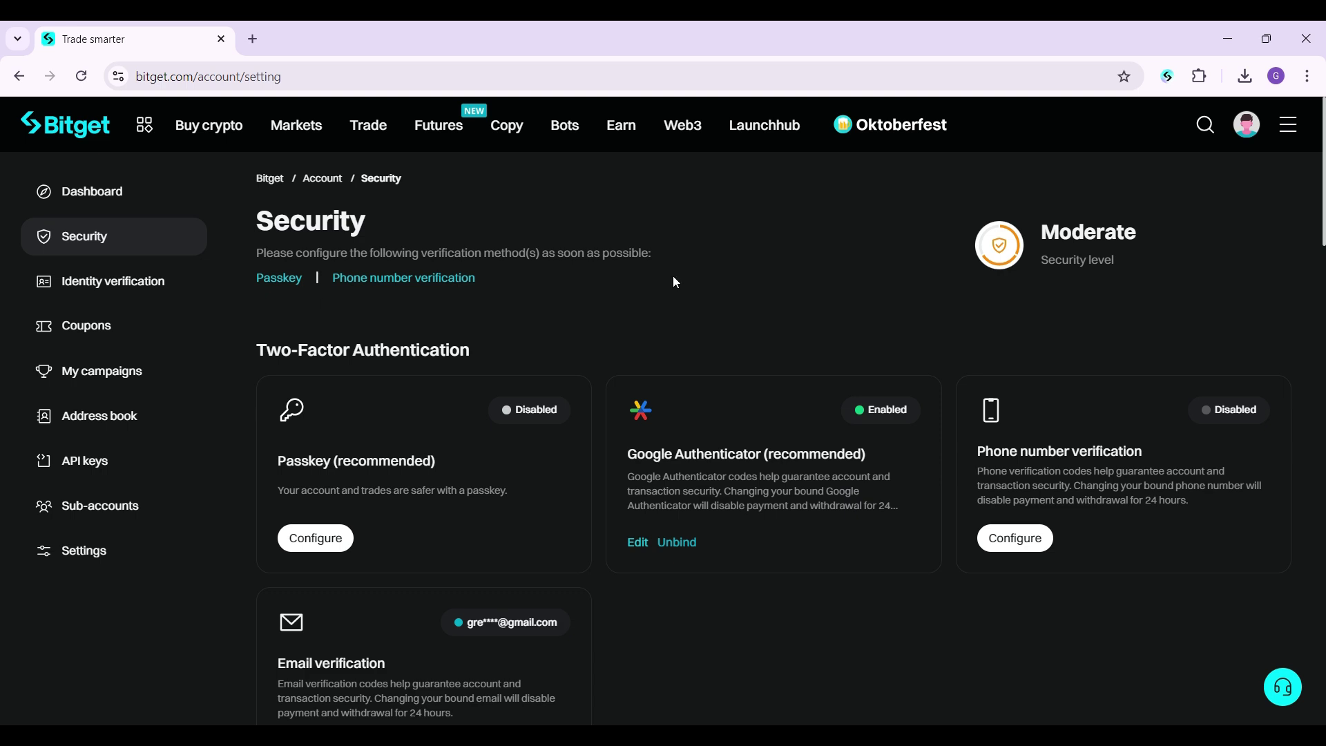
scroll(722, 285, down, 1)
scroll(483, 483, down, 1)
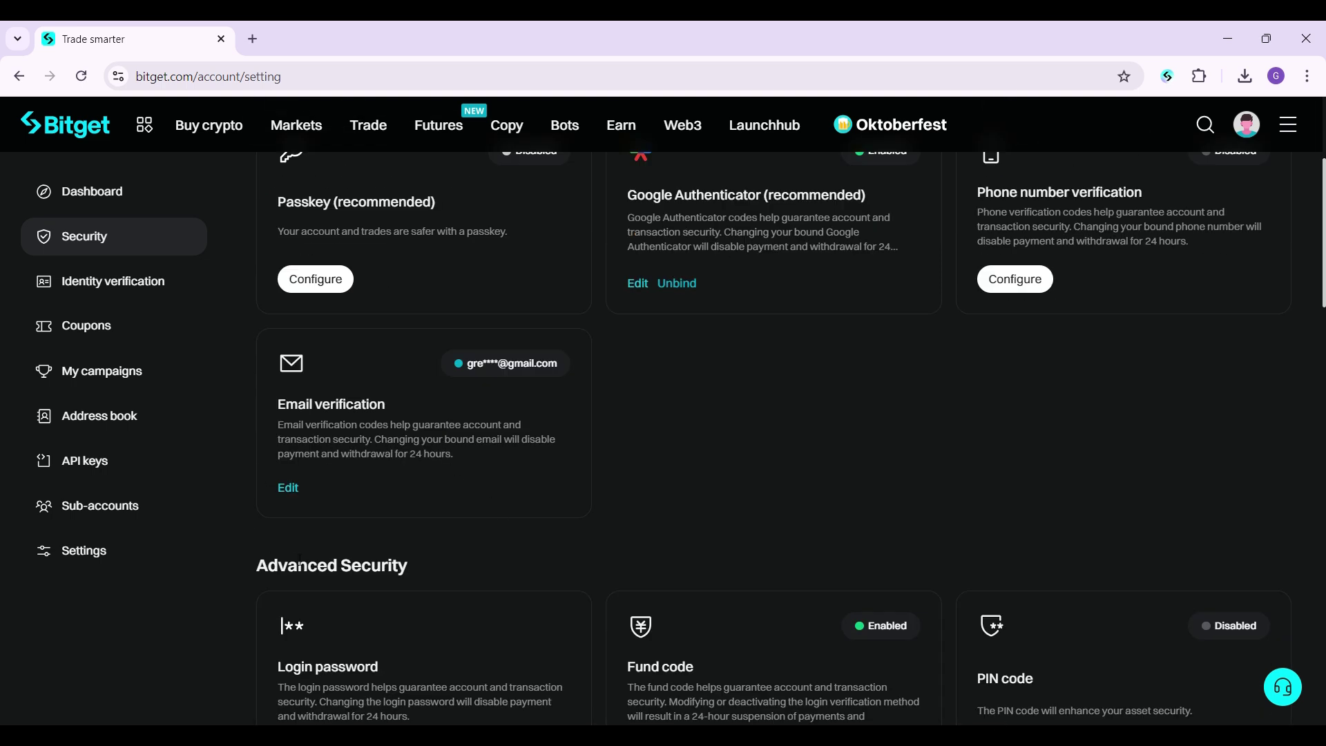
scroll(498, 525, down, 1)
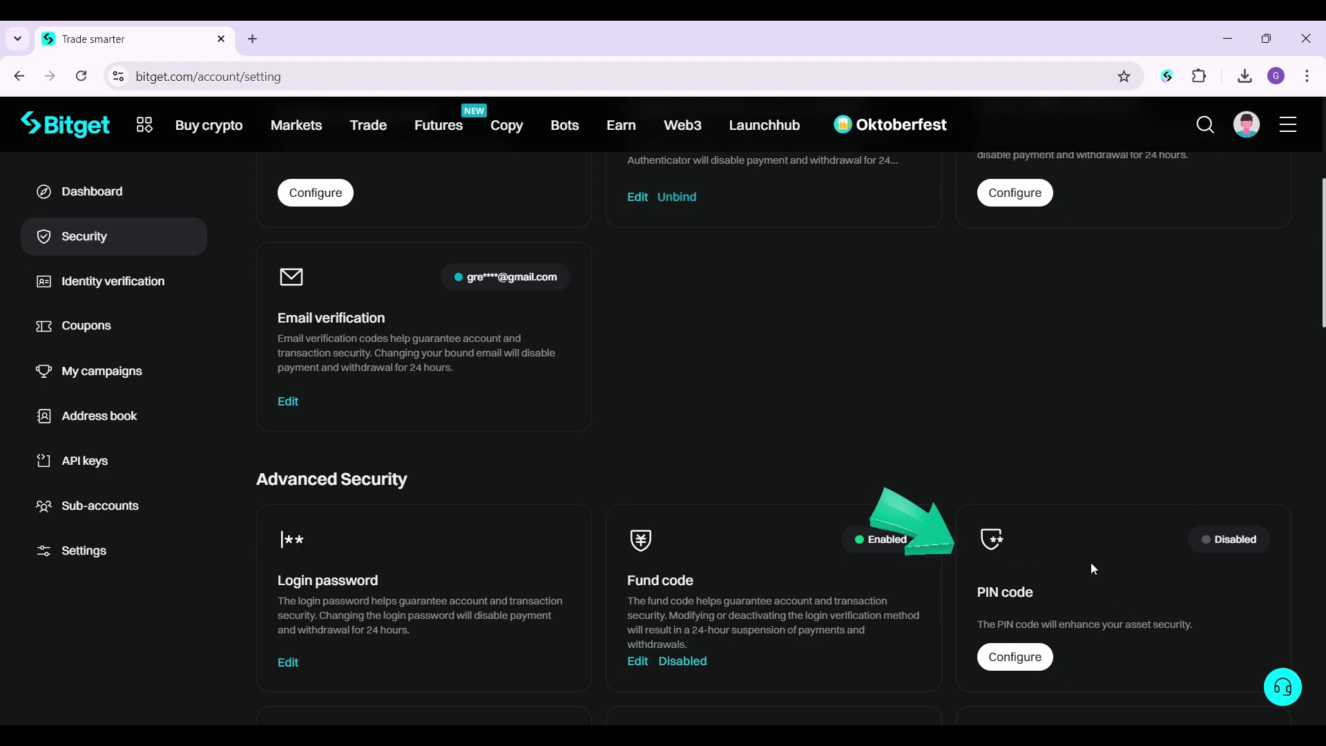
scroll(1091, 568, down, 2)
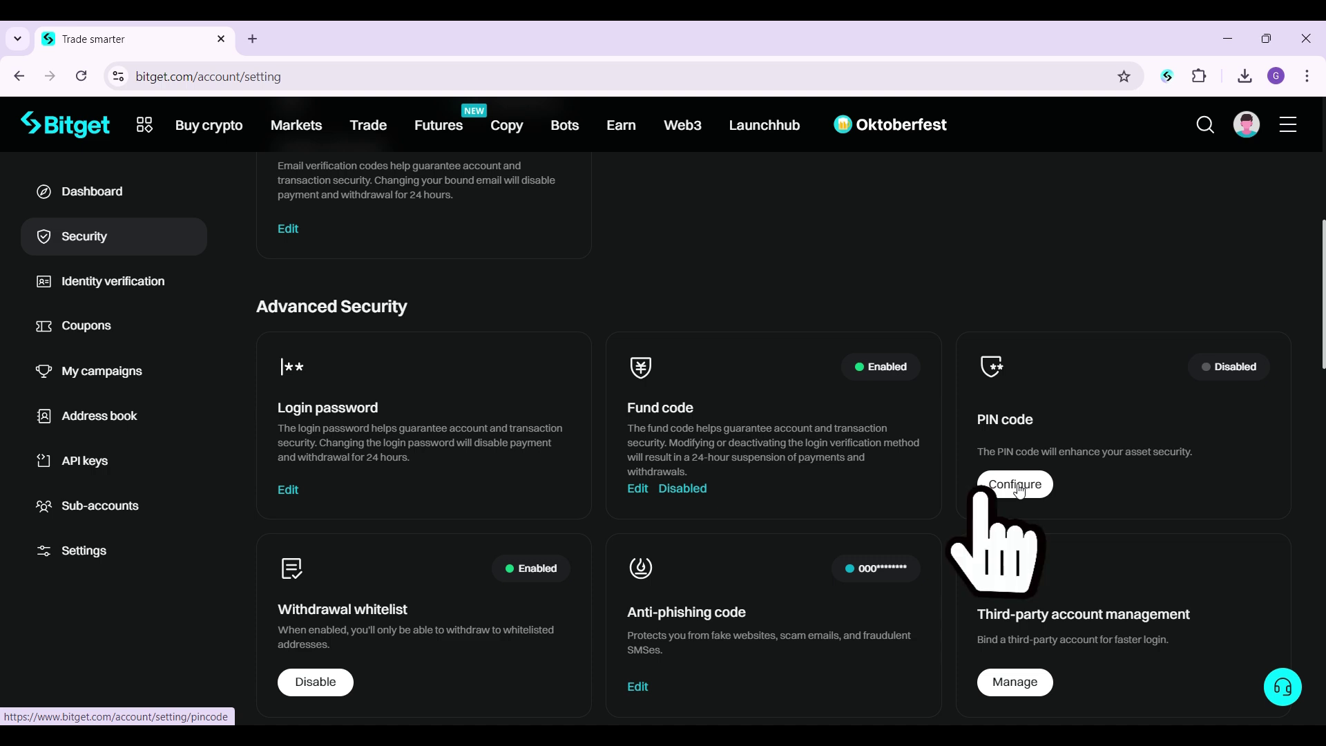
Configure the PIN code: enter a new six-digit PIN and submit it.
click(1018, 490)
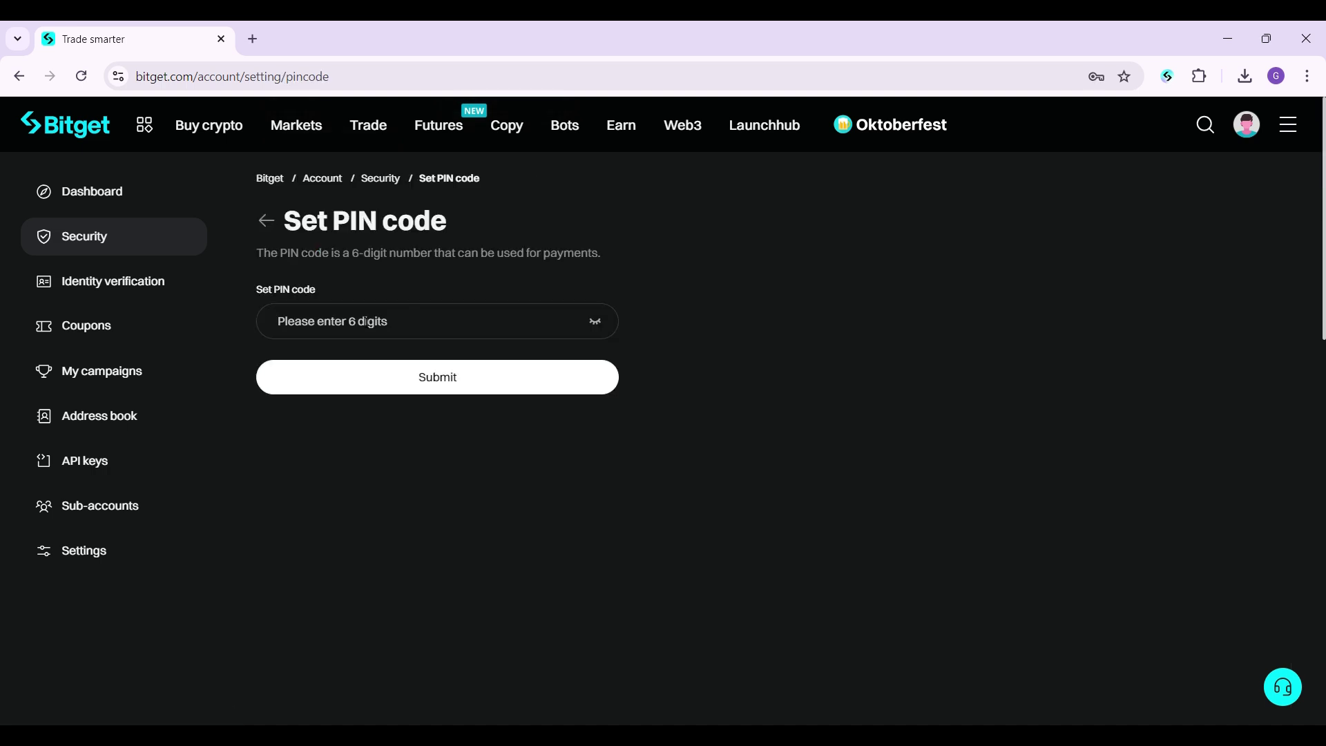
click(366, 321)
click(495, 392)
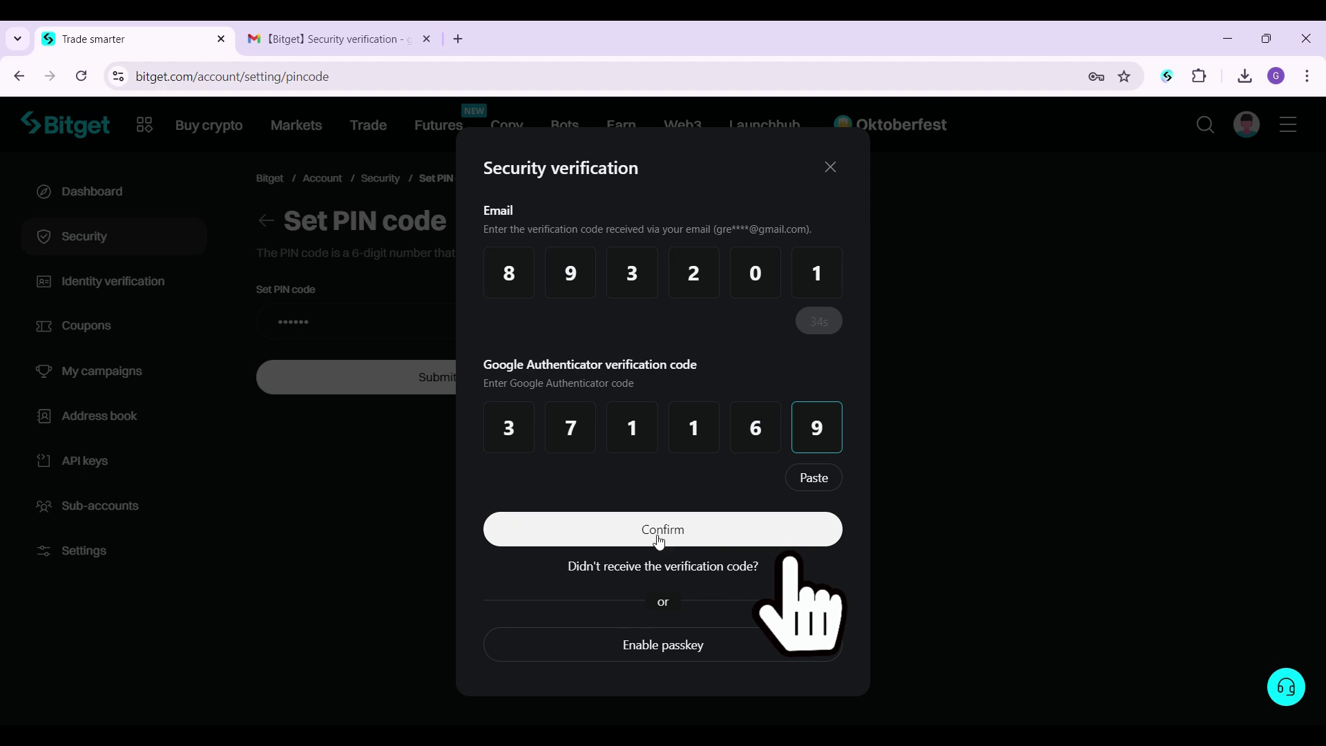
Confirm the verification codes so the PIN code becomes Enabled.
click(745, 529)
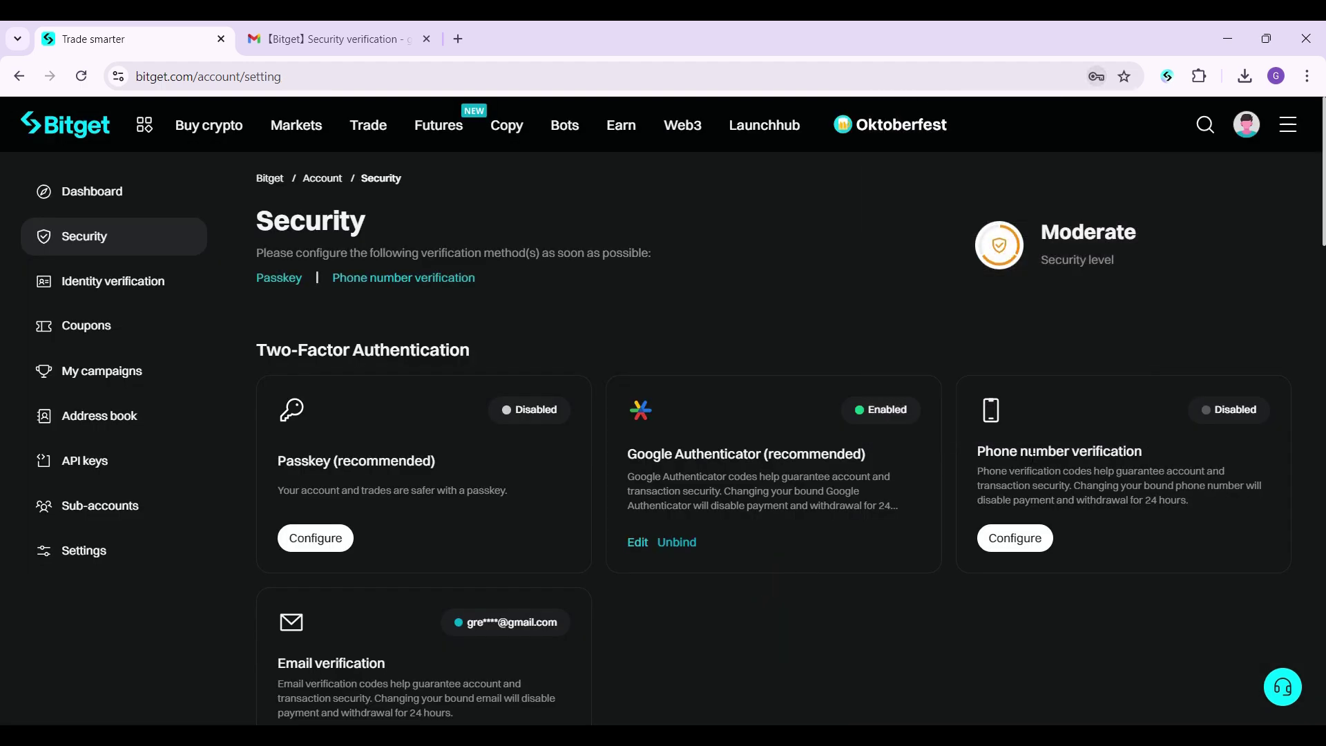
scroll(1090, 495, down, 3)
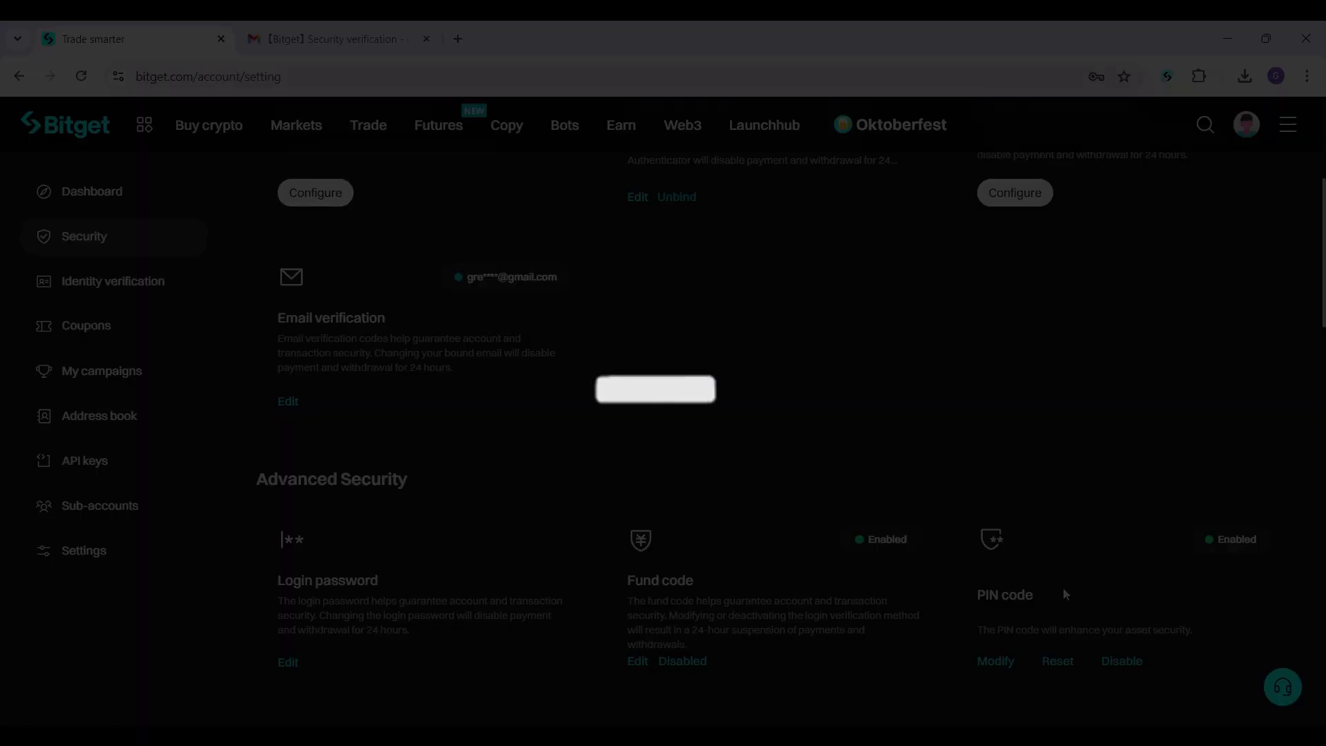
scroll(1063, 594, down, 1)
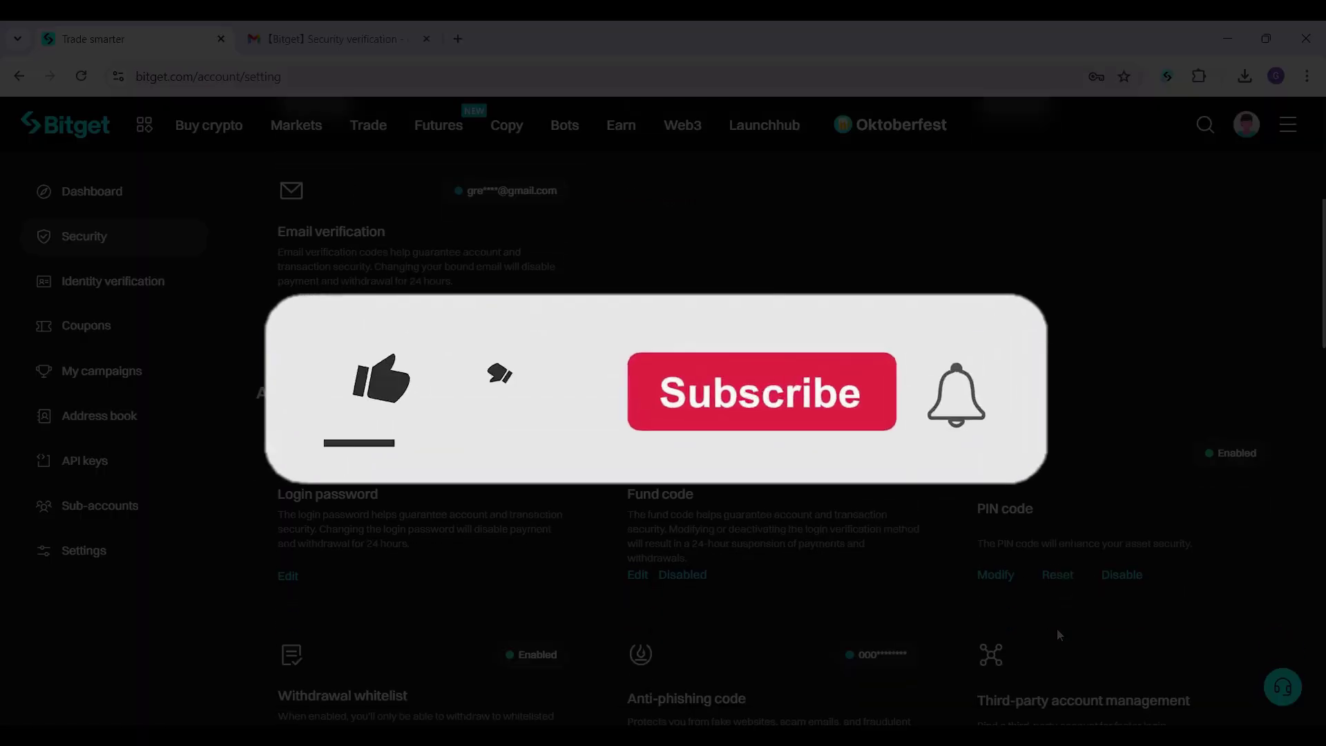